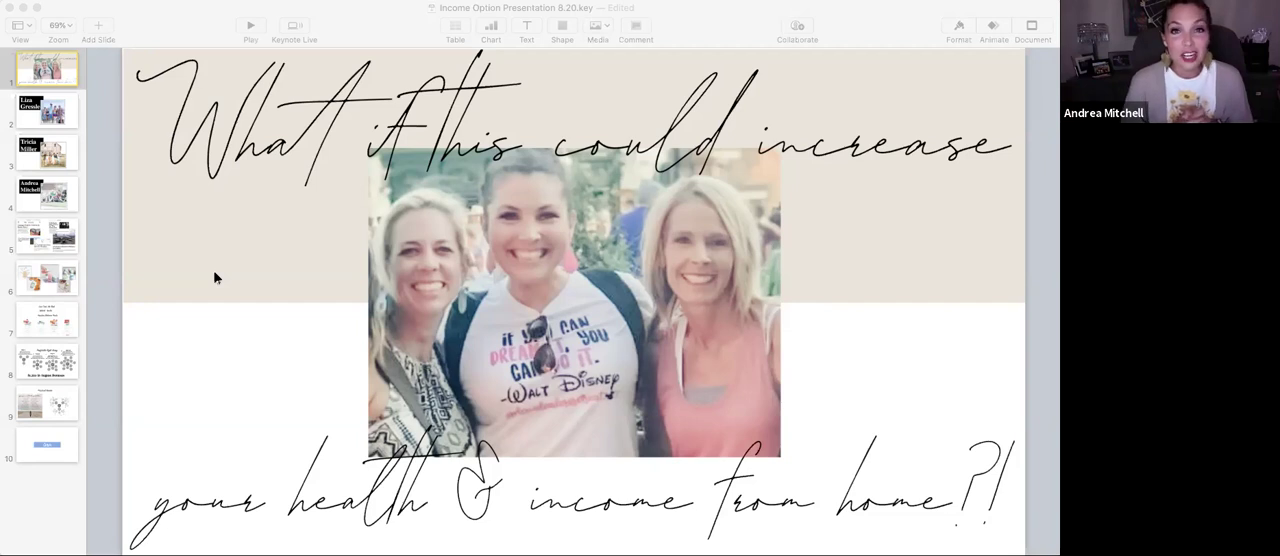
click(40, 112)
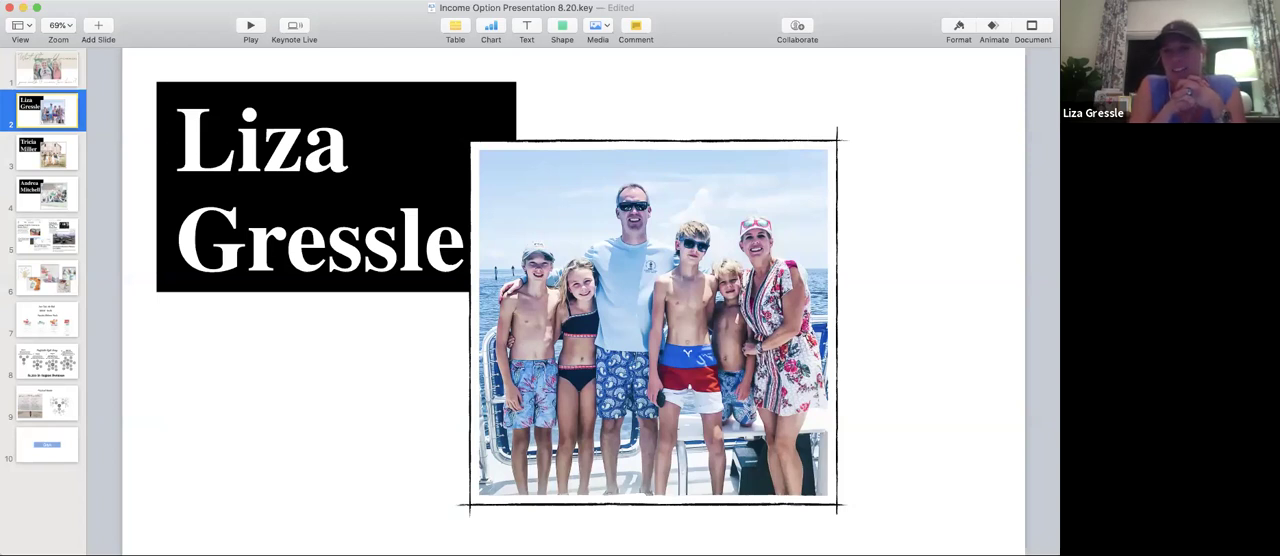
click(650, 320)
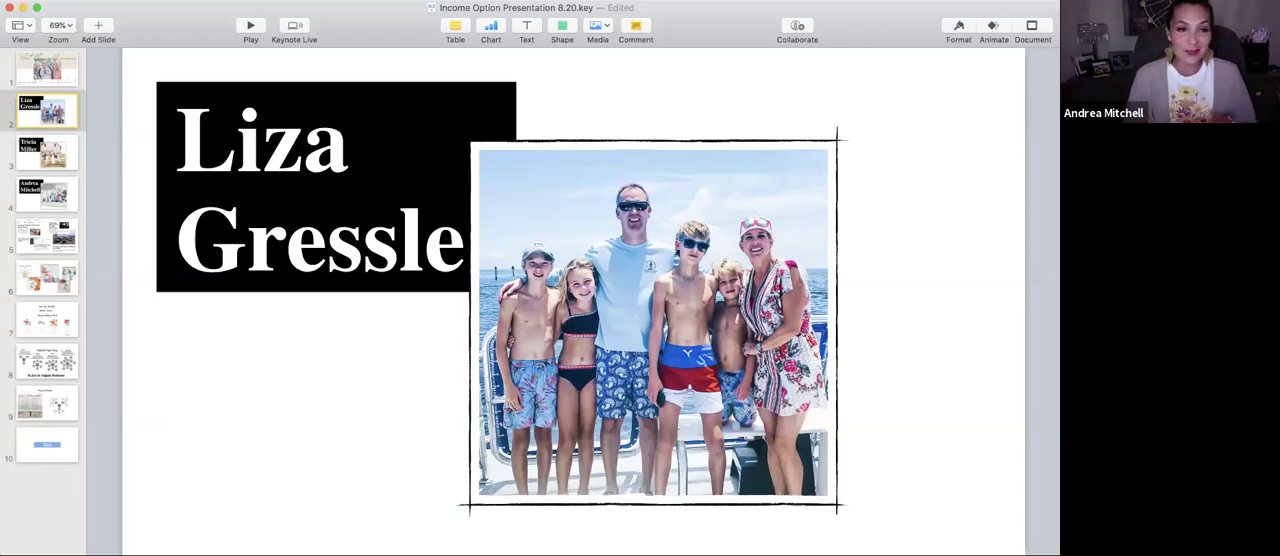
Select slide 3 to display Tricia Miller's introduction with the barn family photo.
click(48, 145)
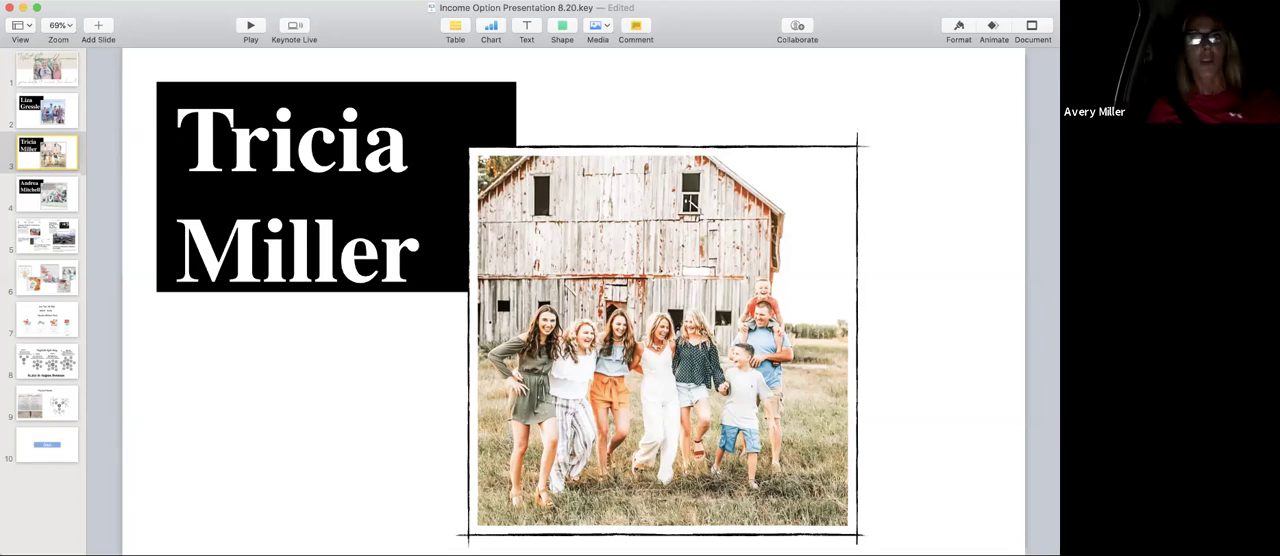
click(921, 198)
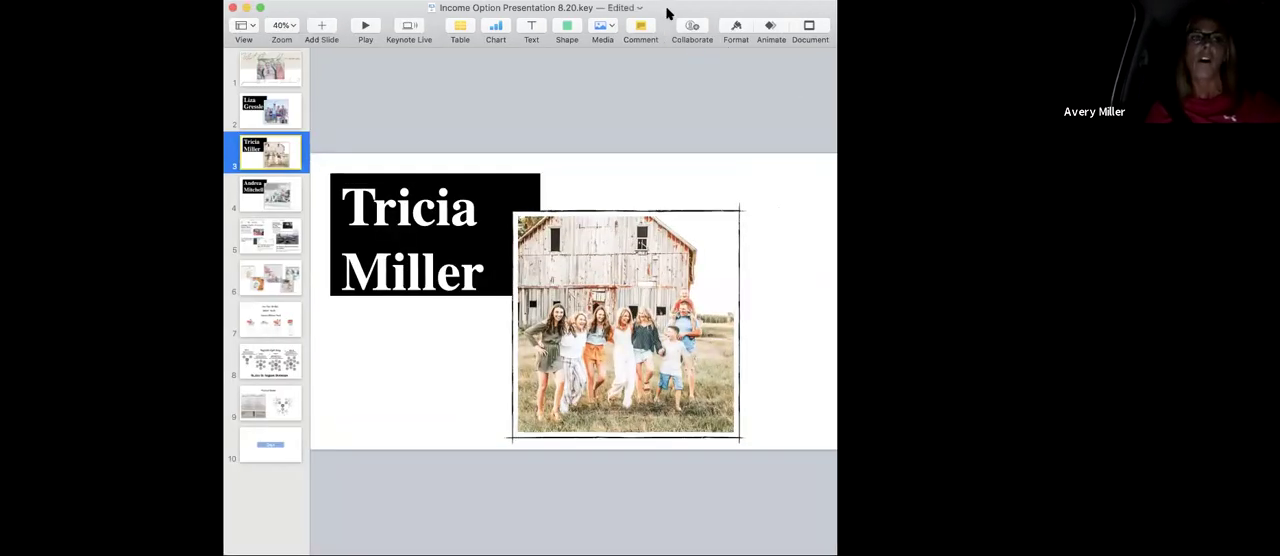
click(665, 12)
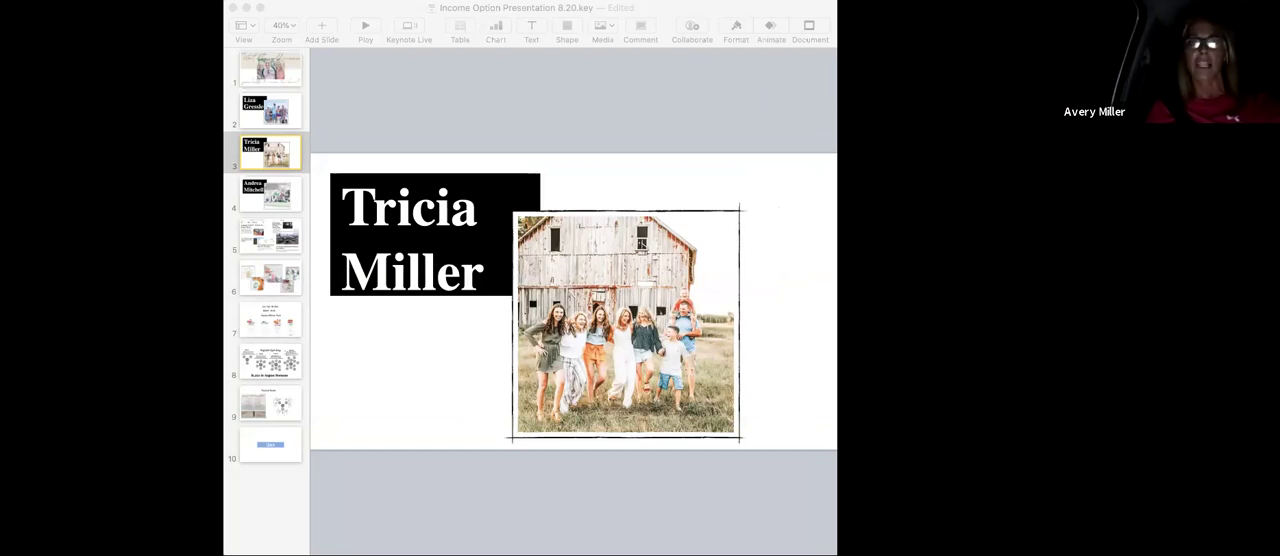
click(266, 152)
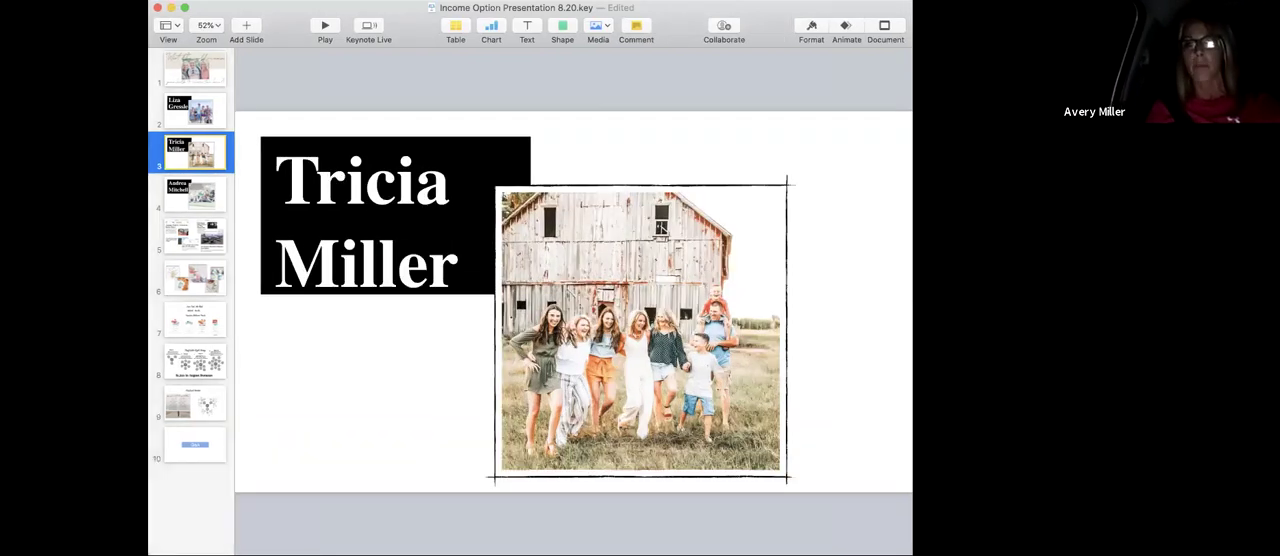
key(super+Tab)
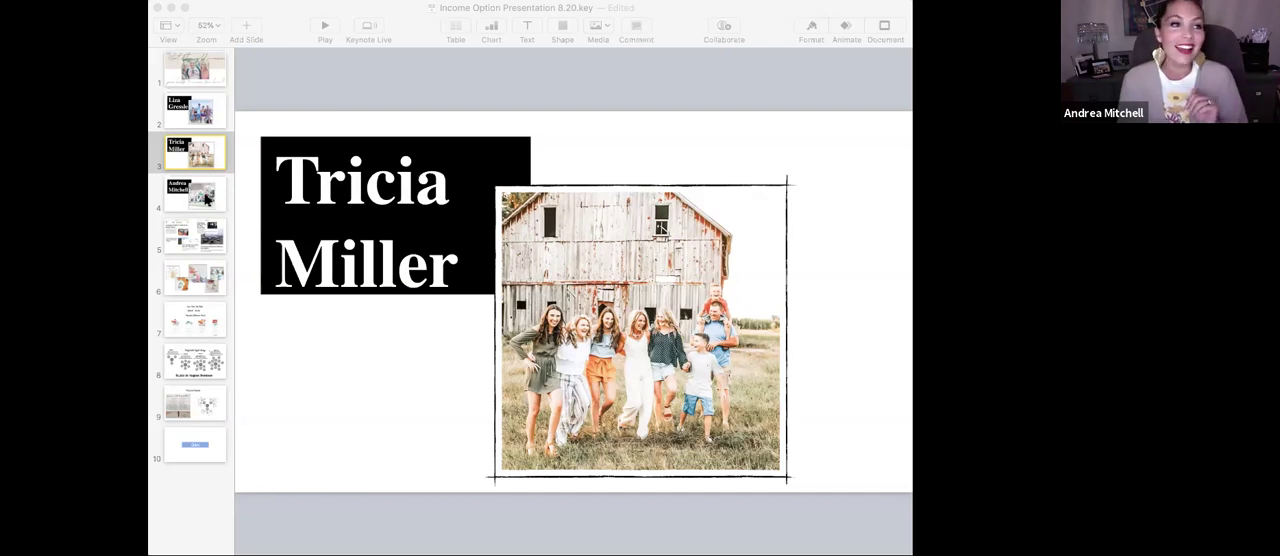
click(208, 198)
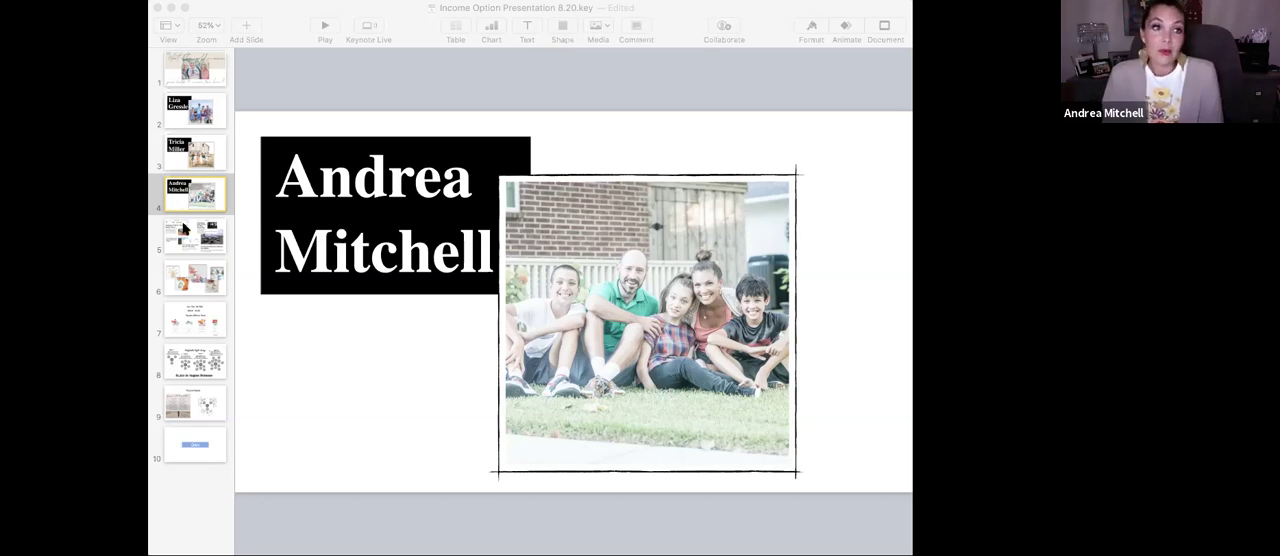
Select slide 5, the remote work, unemployment and recession headline collage.
click(195, 233)
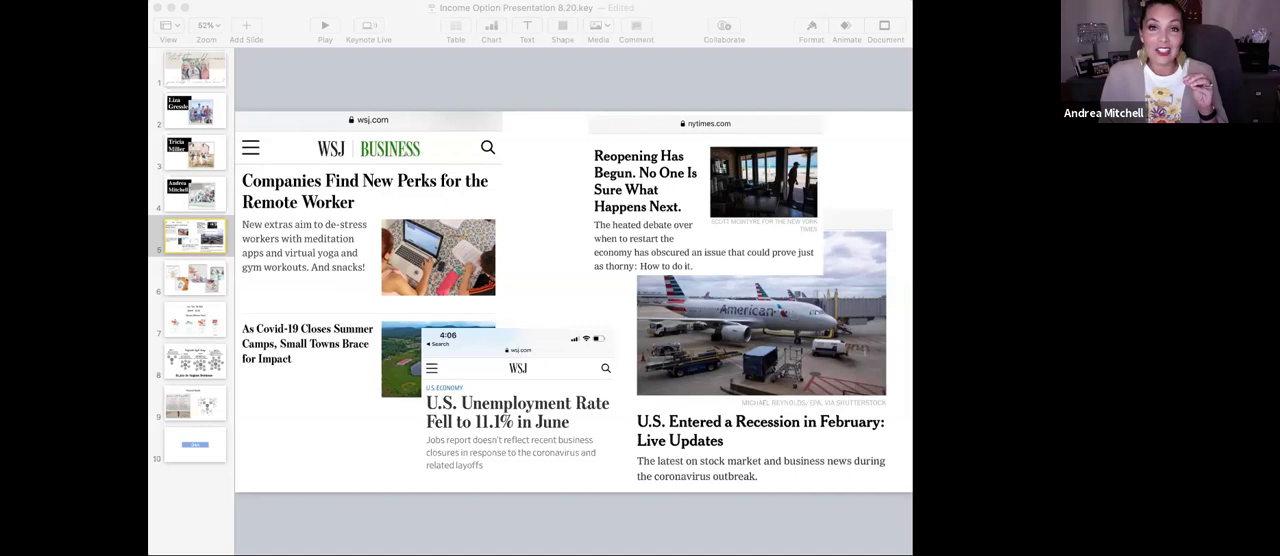
Select slide 6, the wellness product collage of supplement bottles and drinks.
click(189, 287)
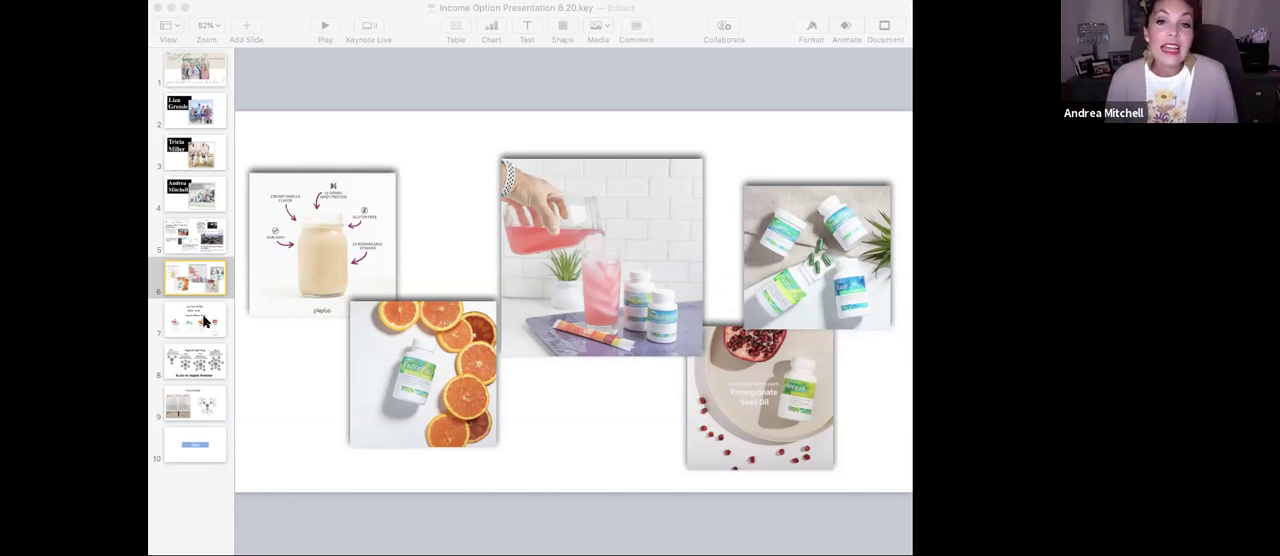
Advance to slide 7, 'Low Cost, No Risk' with the Popular Welcome Packs prices.
key(Down)
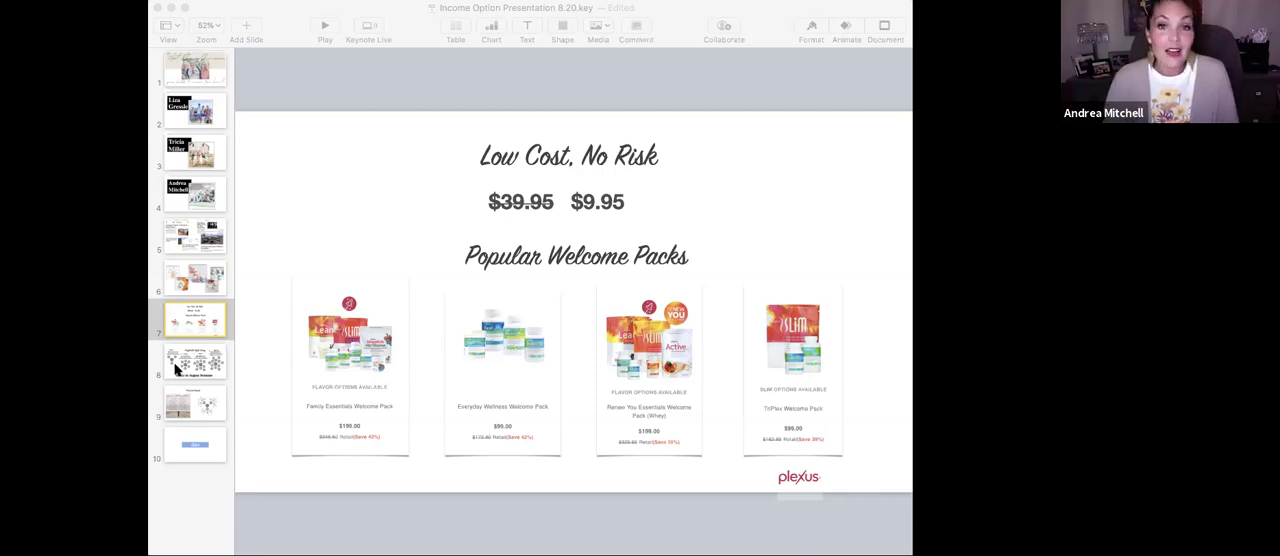
click(196, 362)
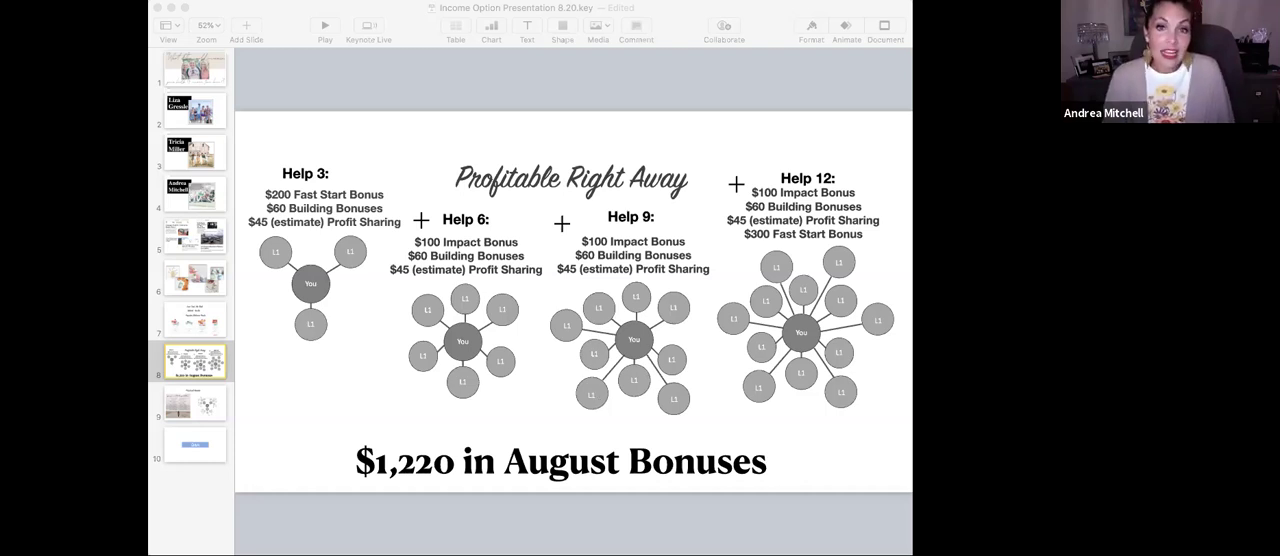
Show slide 9, 'Residual Income', then switch back to the video call.
click(208, 408)
key(super+Tab)
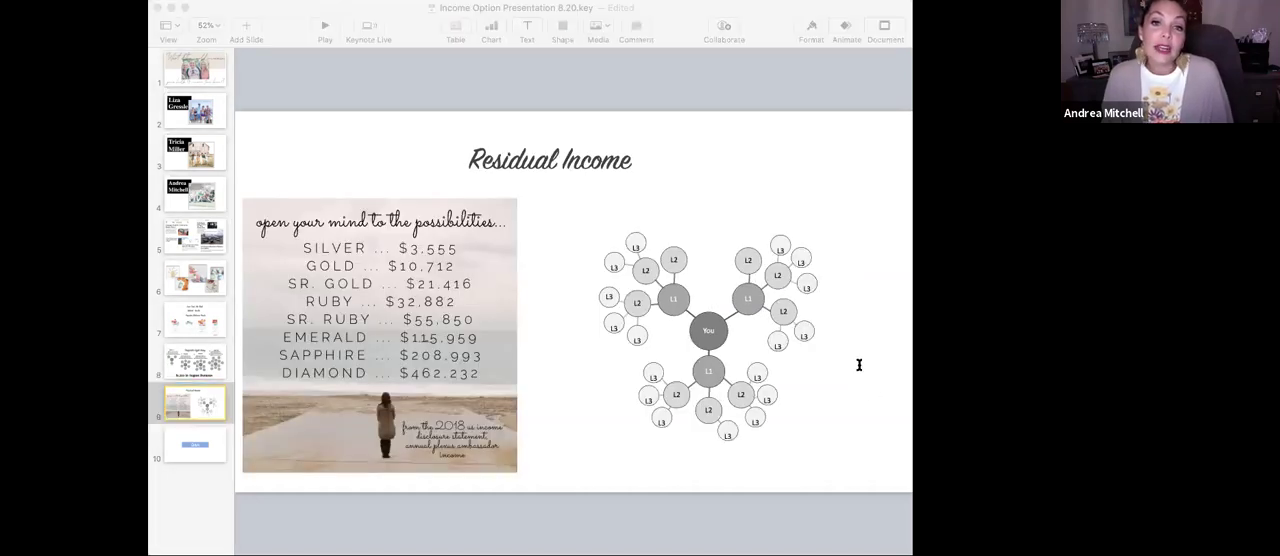